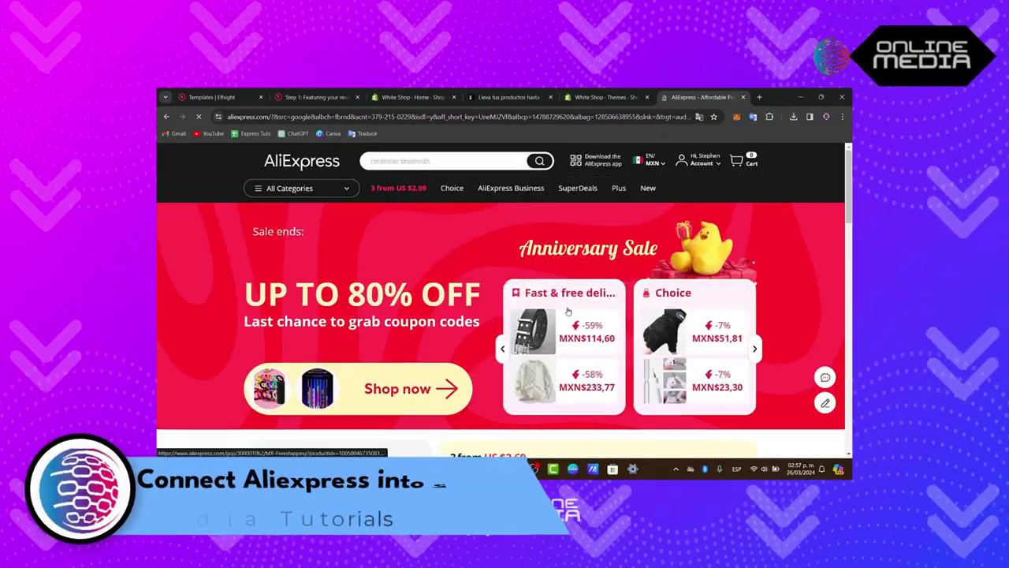
Step: Dismiss AliExpress's surprise-gift coupon pop-up and the notifications subscription prompt
left_click(605, 97)
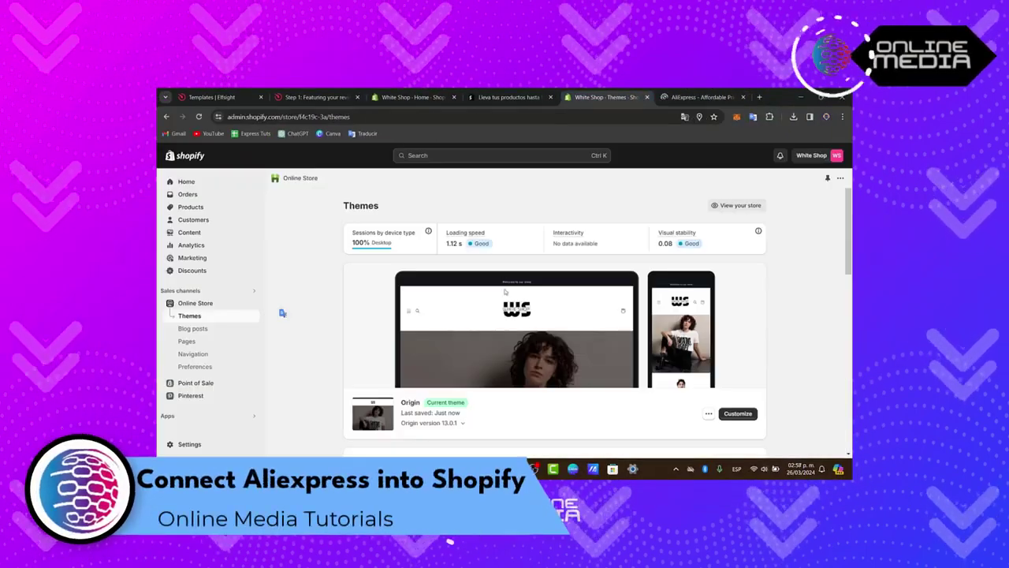
scroll(504, 292, "down", 6)
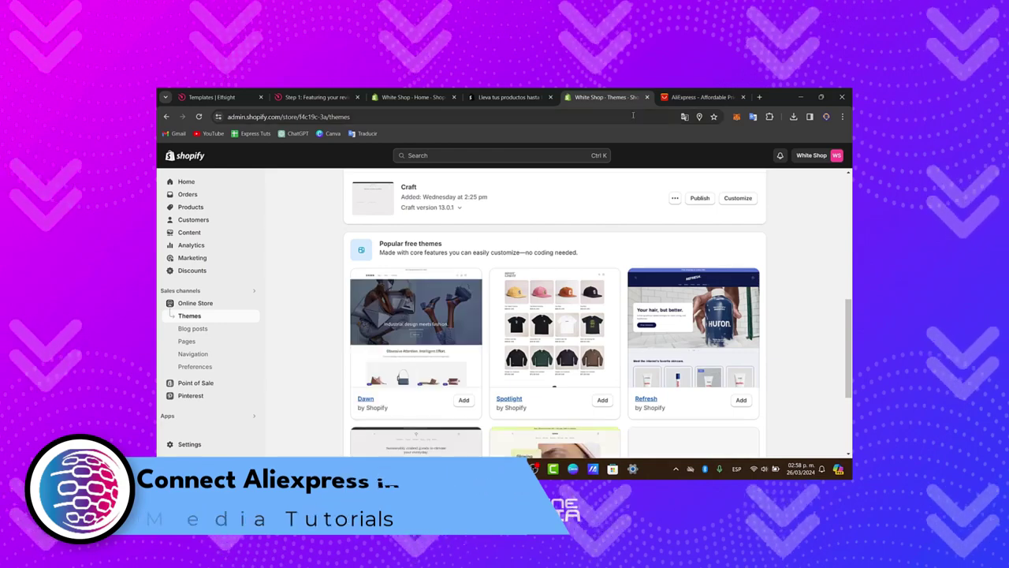
left_click(707, 94)
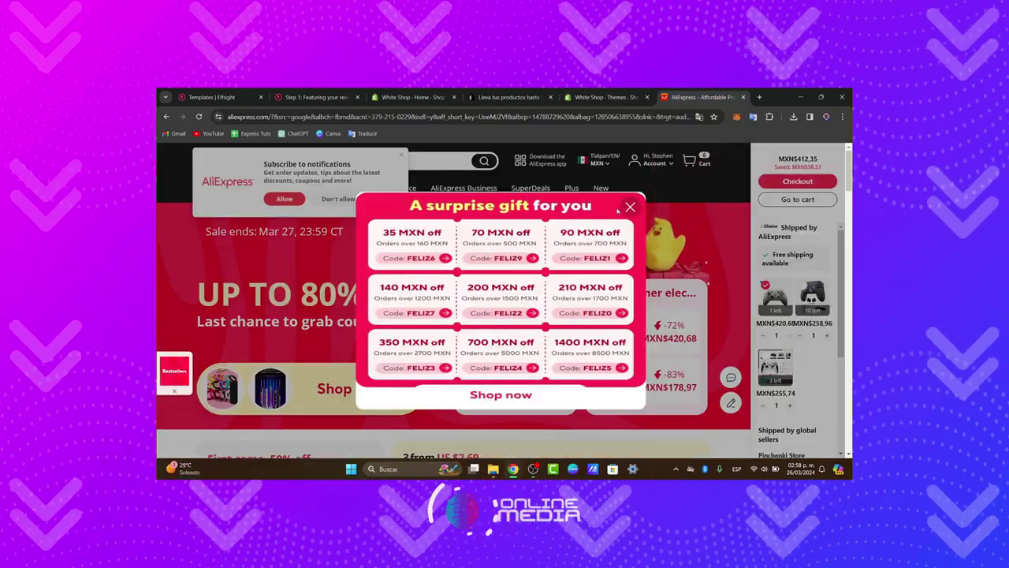
left_click(629, 208)
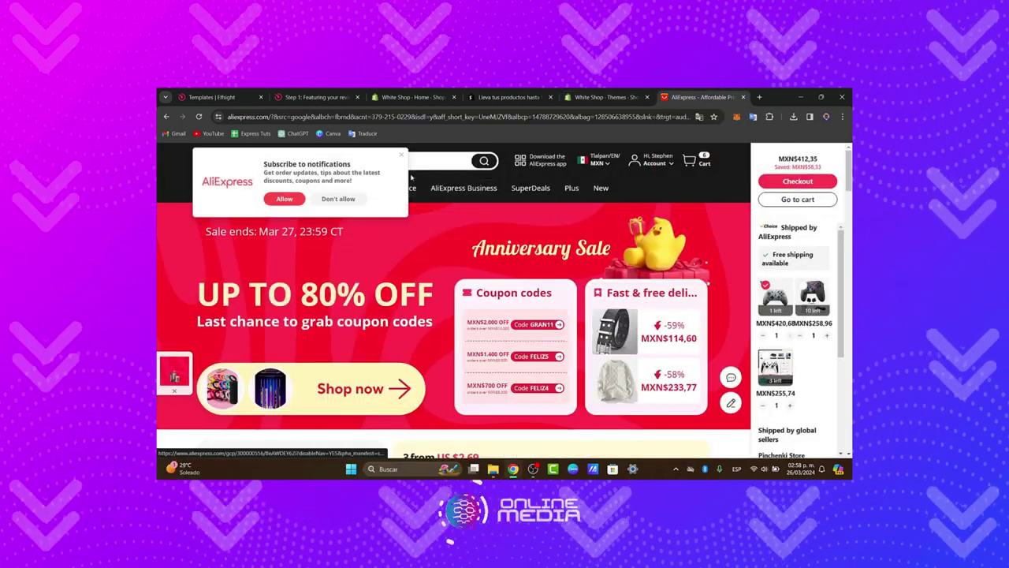
left_click(402, 160)
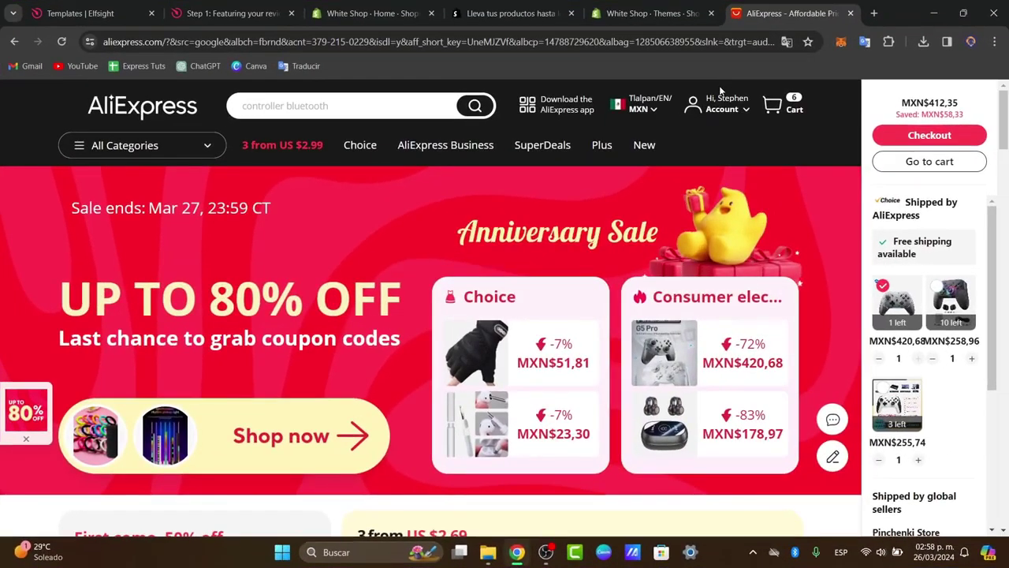
Step: Scroll through the AliExpress product grid, then go back to the White Shop Themes page
left_click(657, 14)
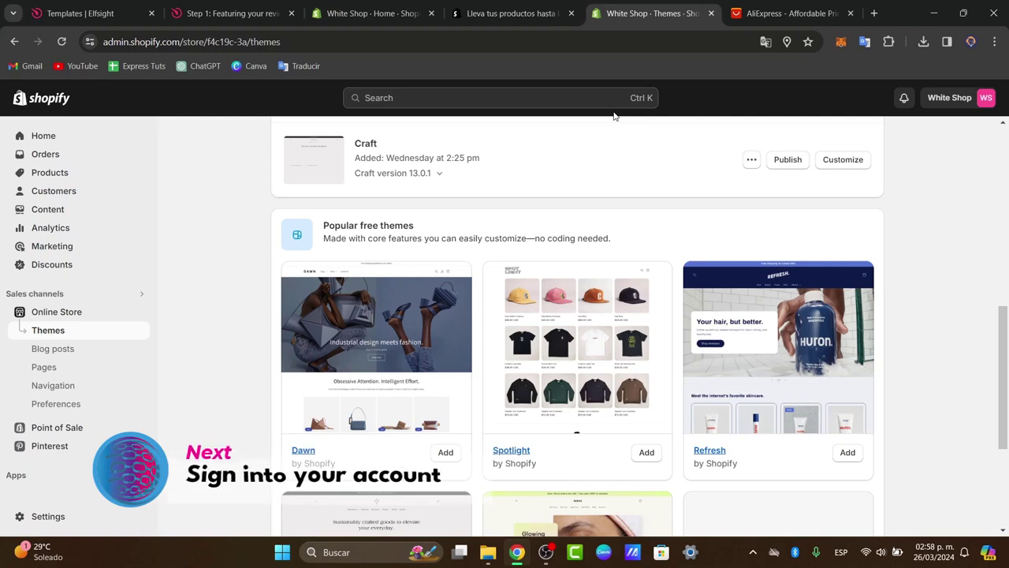
scroll(655, 274, "up", 6)
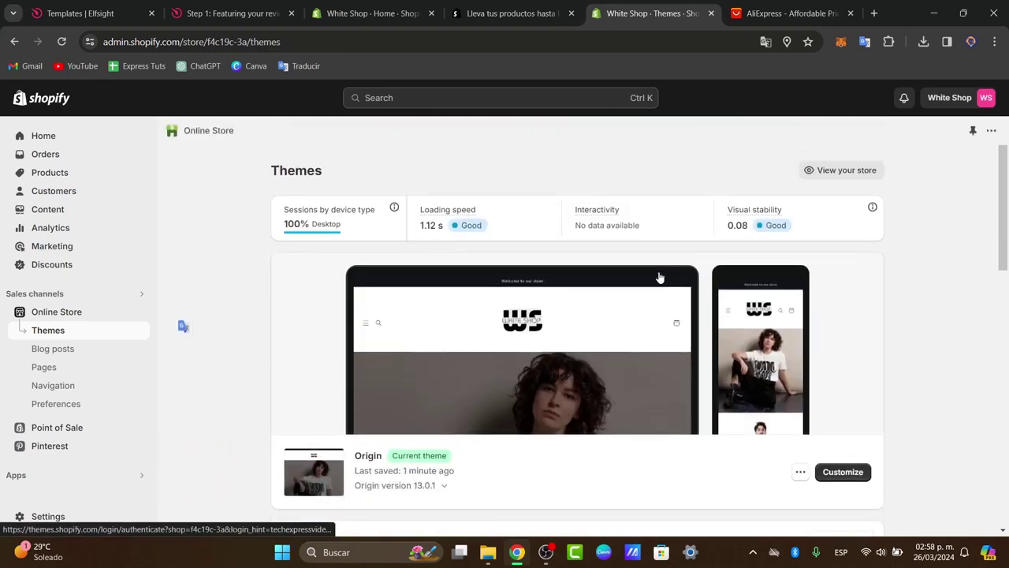
left_click(793, 16)
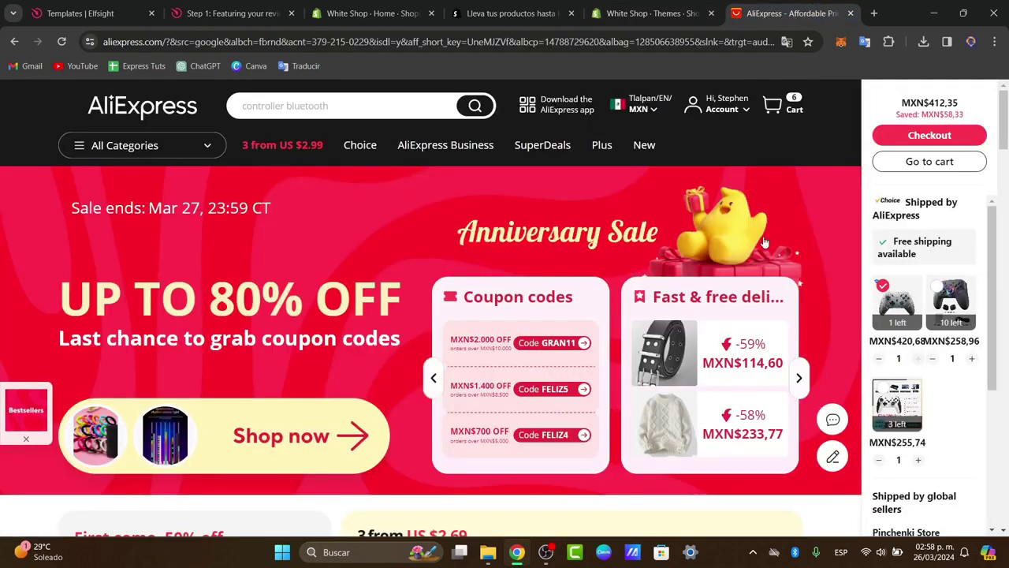
scroll(765, 243, "down", 7)
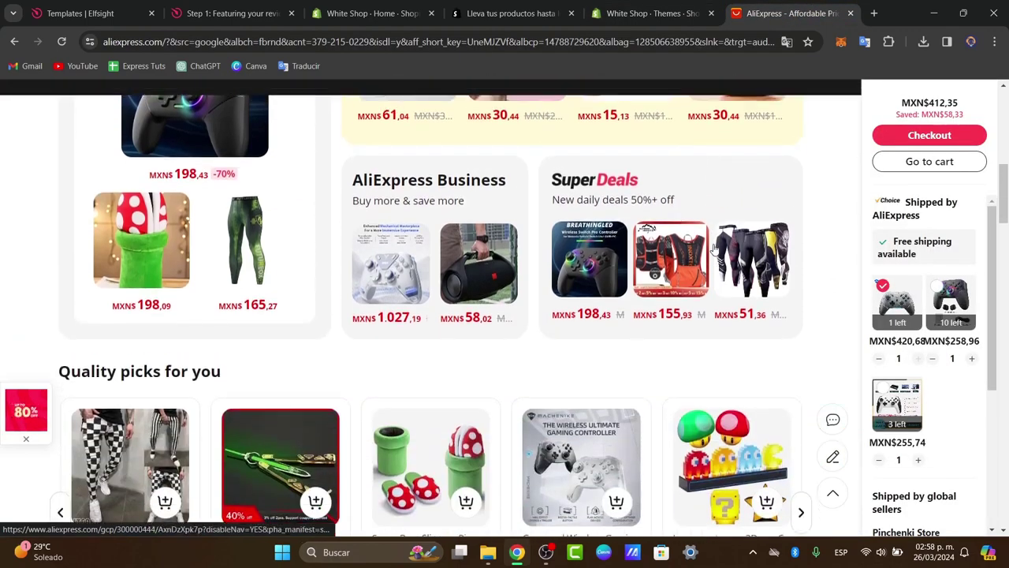
scroll(714, 250, "up", 1)
scroll(714, 249, "up", 4)
scroll(715, 249, "down", 12)
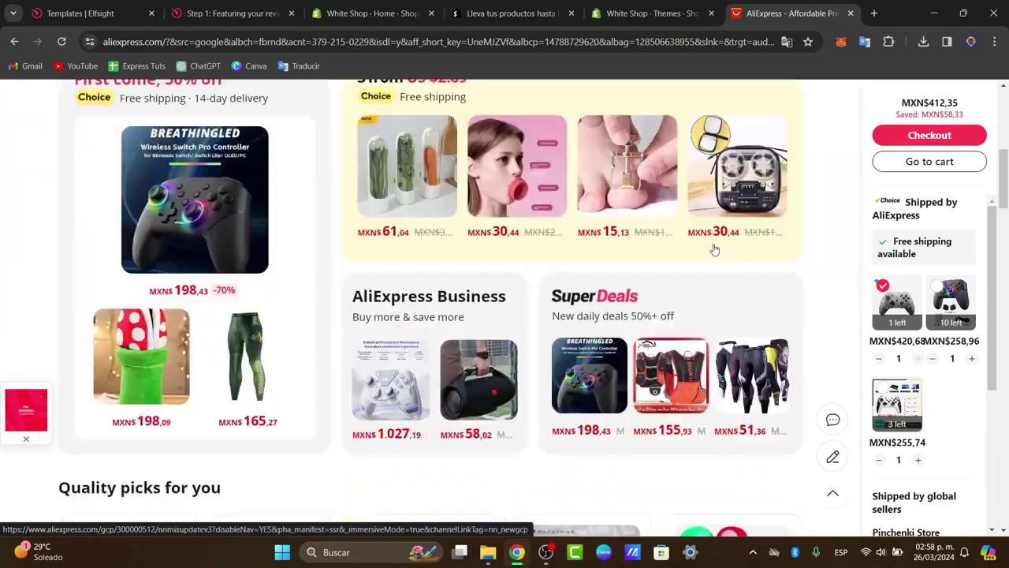
scroll(715, 249, "down", 3)
scroll(714, 250, "up", 7)
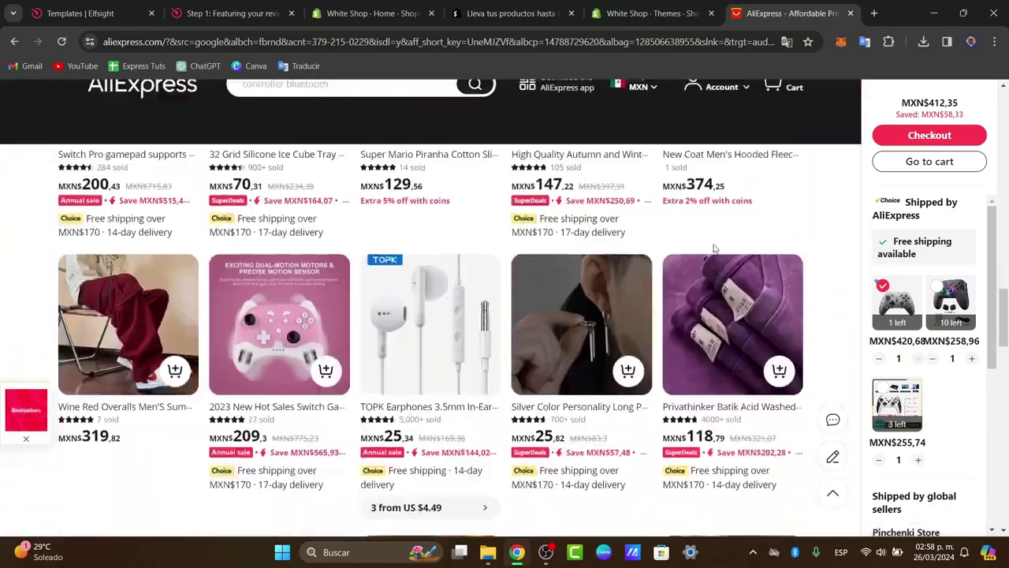
scroll(711, 292, "down", 5)
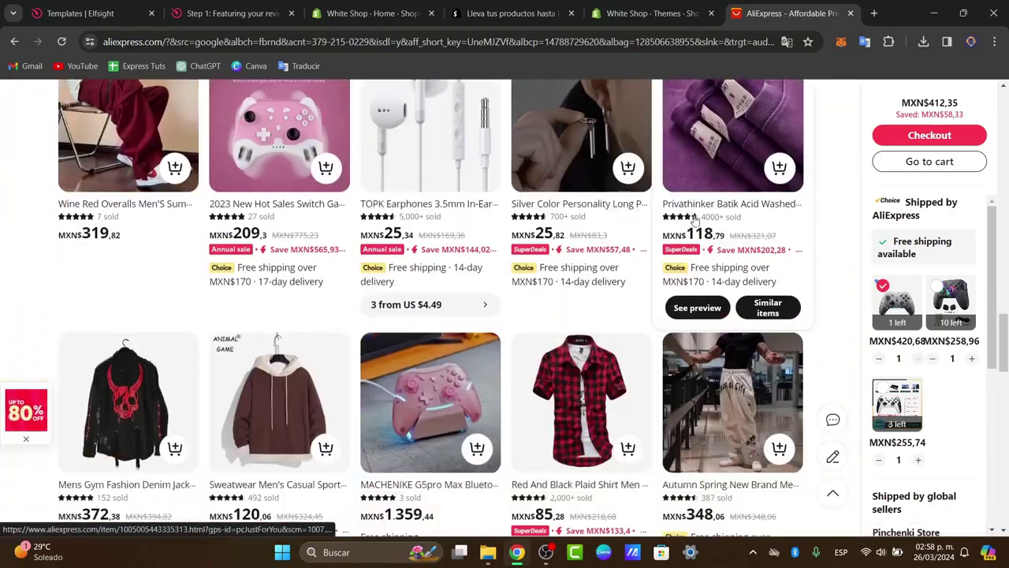
left_click(670, 13)
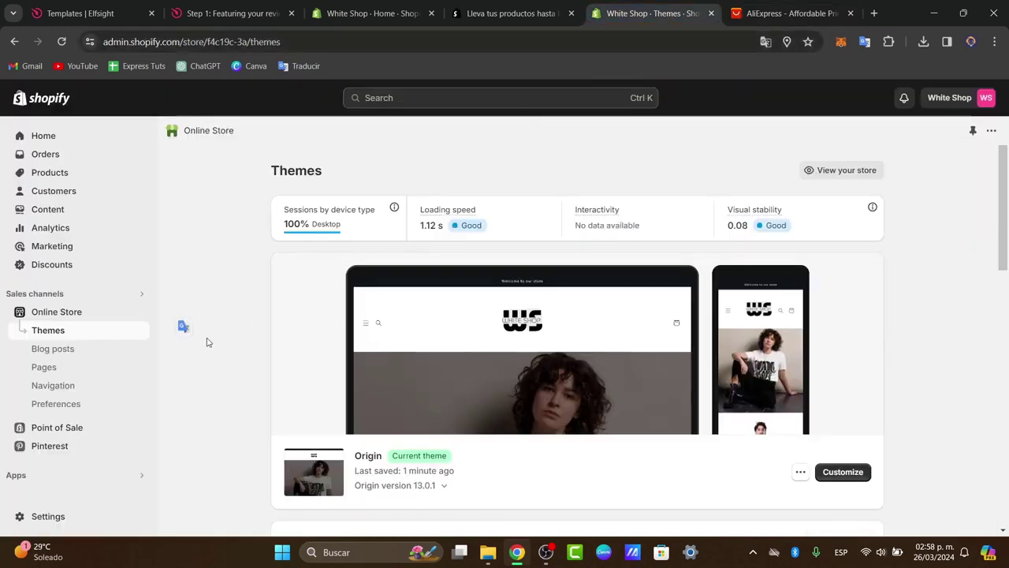
Step: Search the Shopify App Store for 'aliexpress' to list its 132 matching apps
left_click(18, 475)
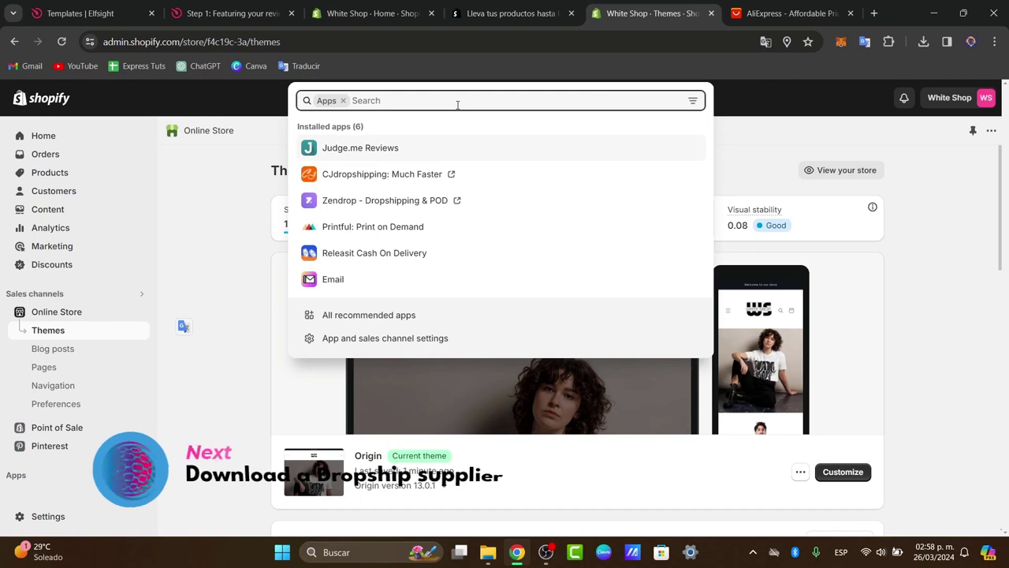
type("aliexpress")
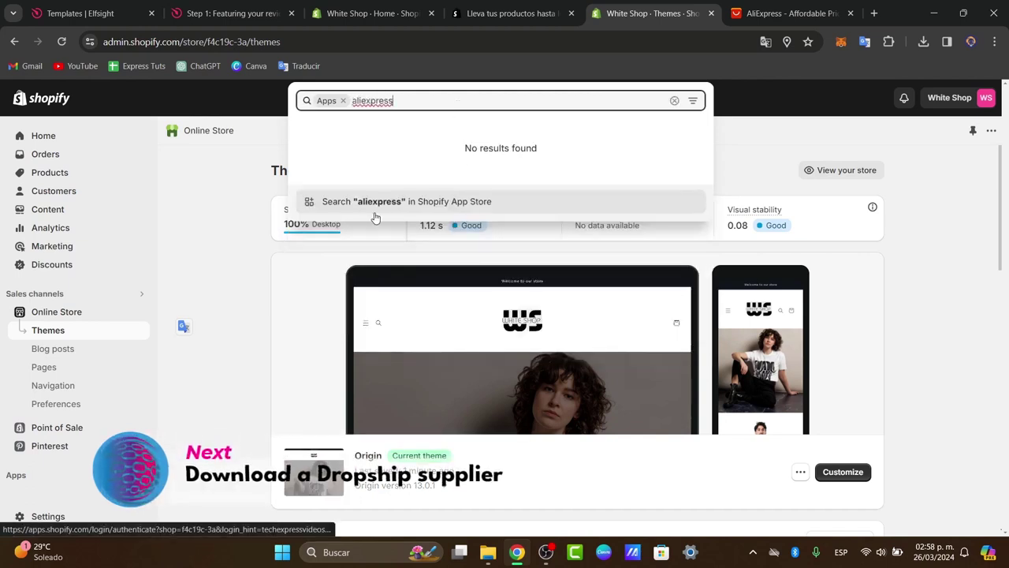
left_click(495, 202)
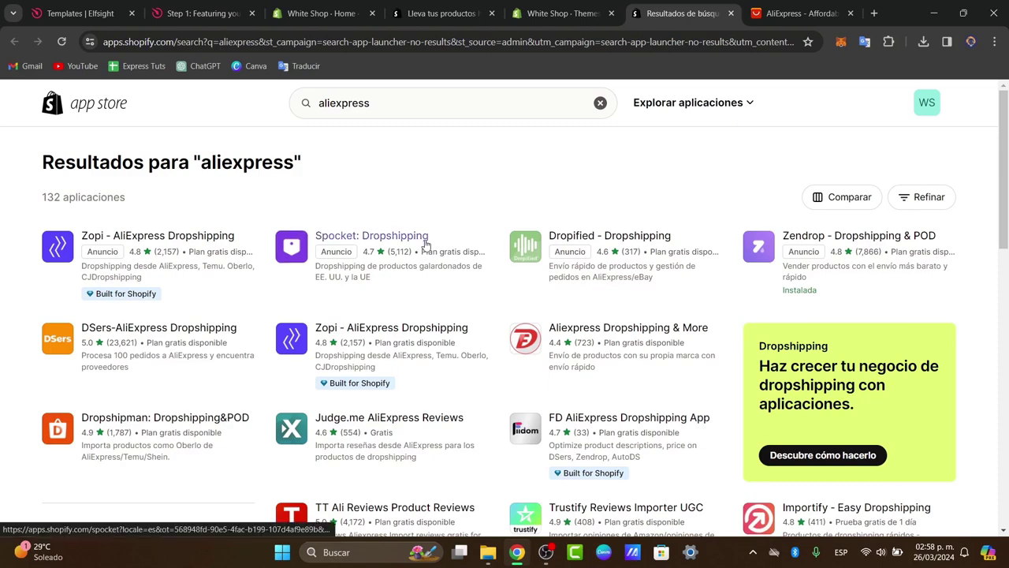
Step: Open the DSers-AliExpress Dropshipping app listing from the search results
left_click(171, 328)
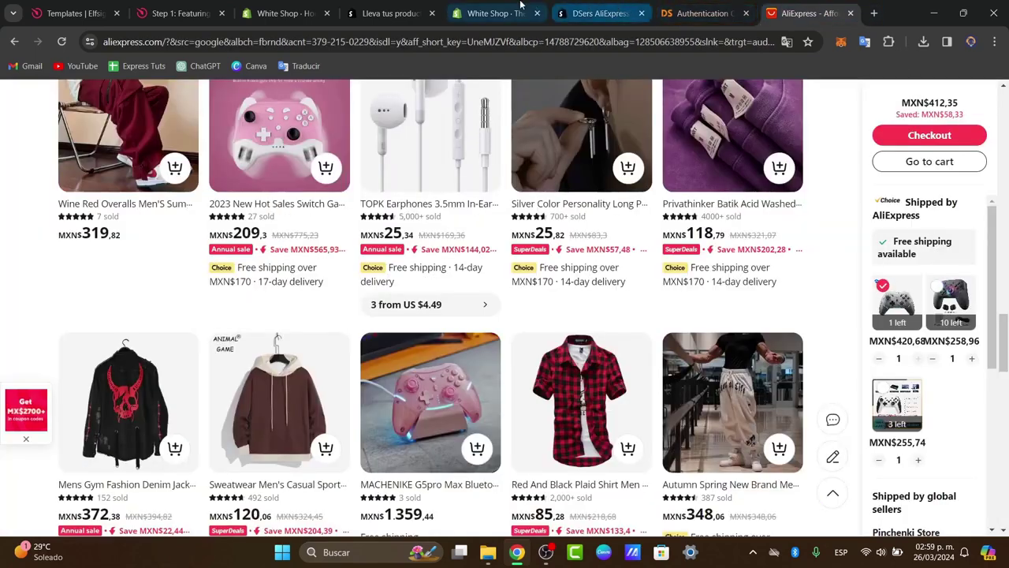
Step: Log in and authorize DSers for the Shopify store from its authorization page
left_click(520, 7)
left_click(694, 13)
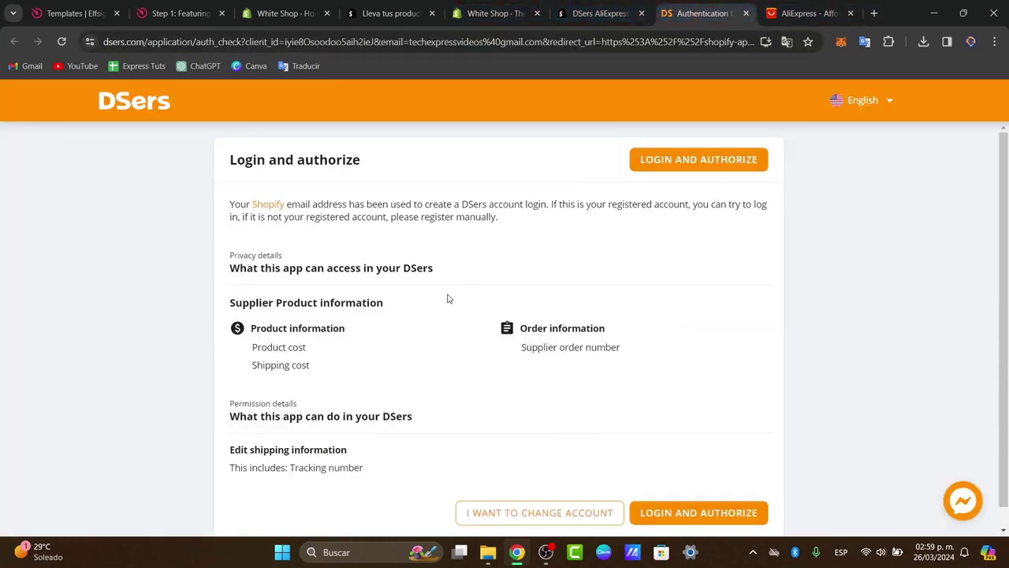
scroll(469, 321, "down", 1)
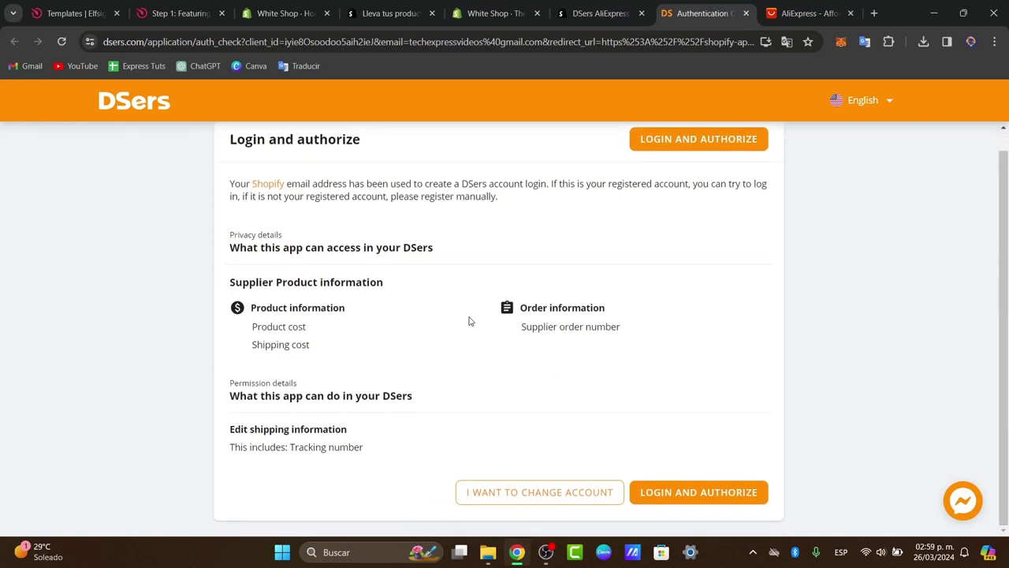
left_click(698, 491)
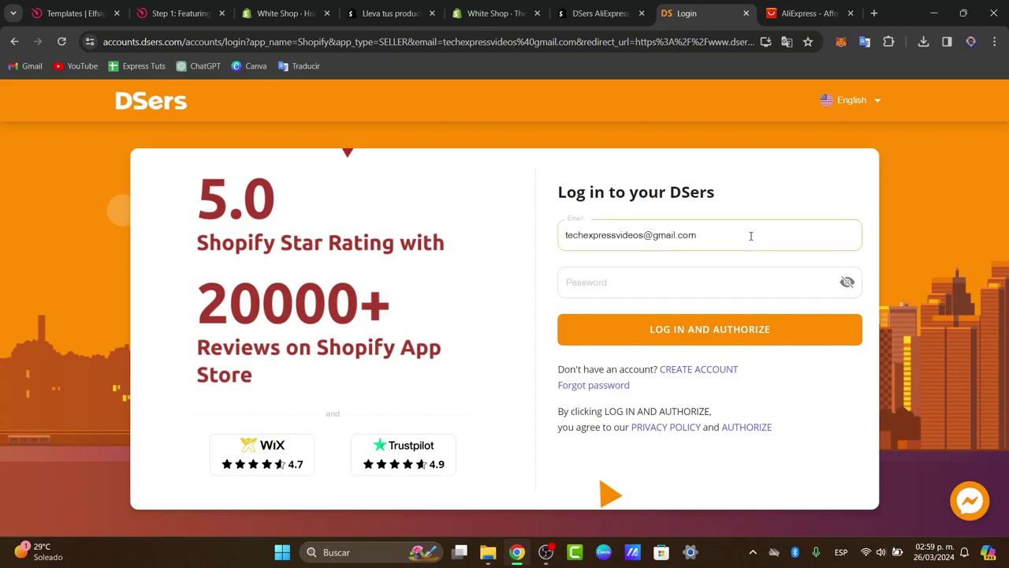
Step: Return to the DSers sign-in page and start entering the account password
left_click(806, 14)
scroll(754, 118, "up", 10)
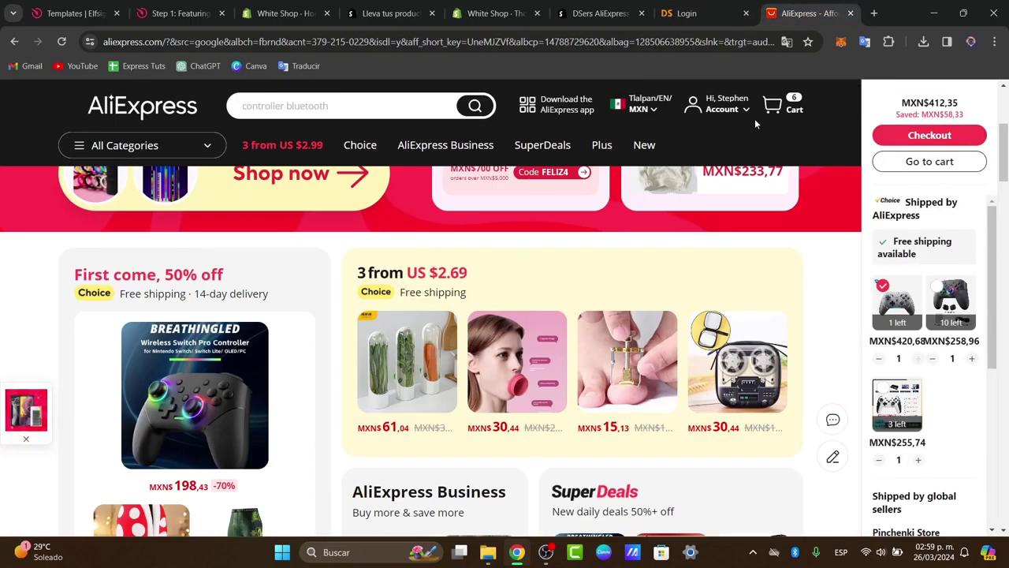
mouse_move(737, 117)
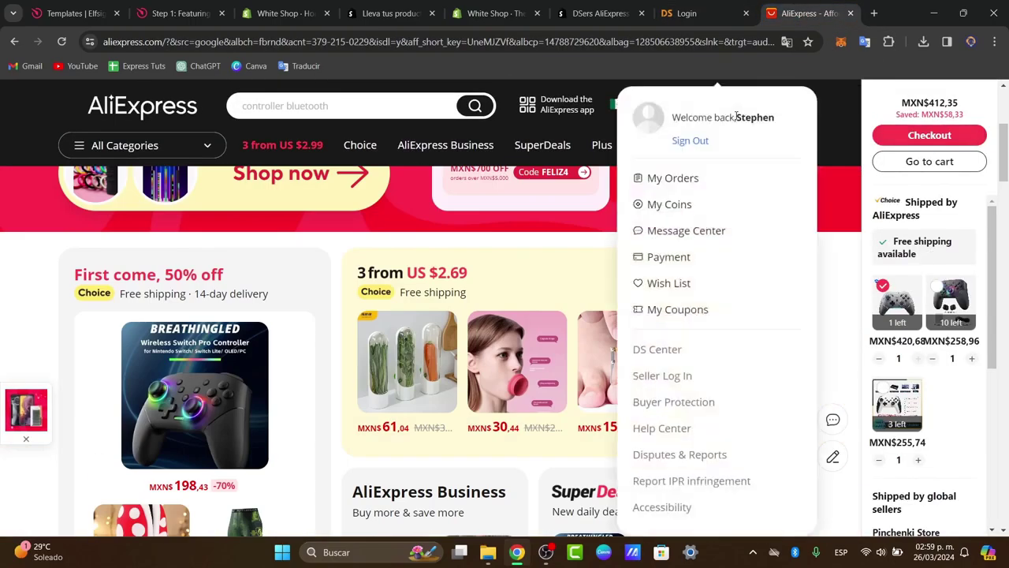
left_click(711, 21)
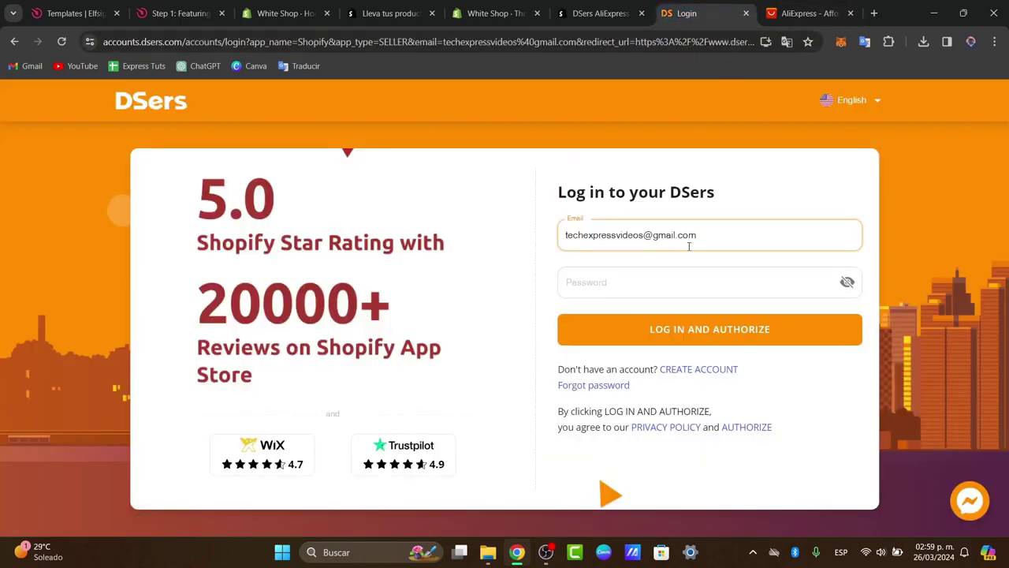
left_click(667, 284)
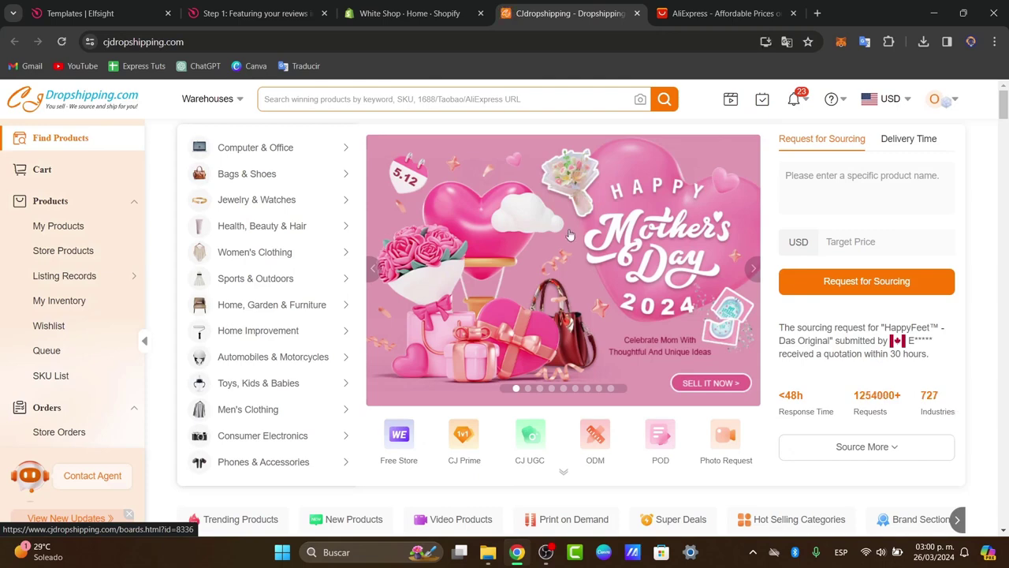
mouse_move(944, 107)
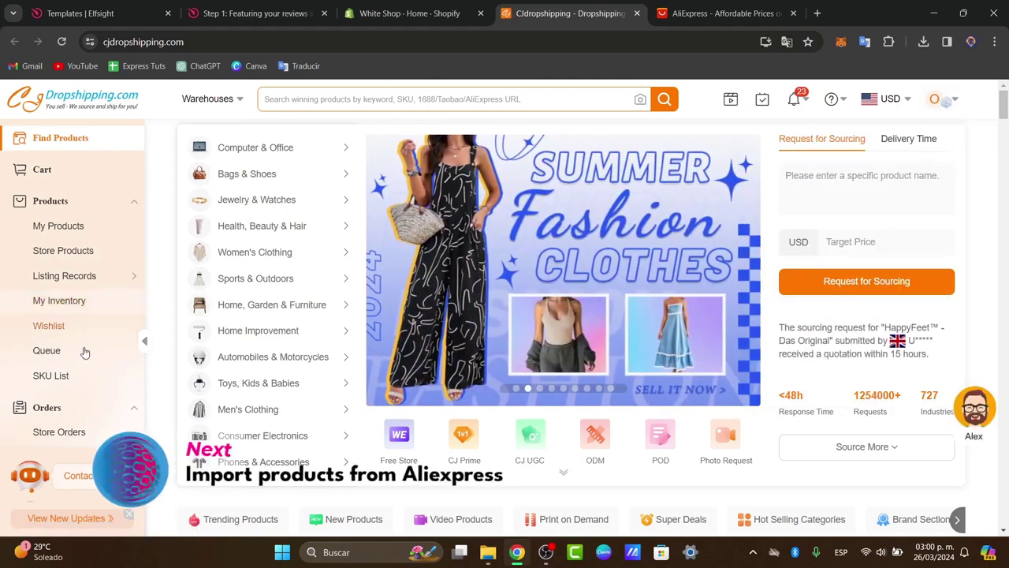
scroll(71, 221, "down", 1)
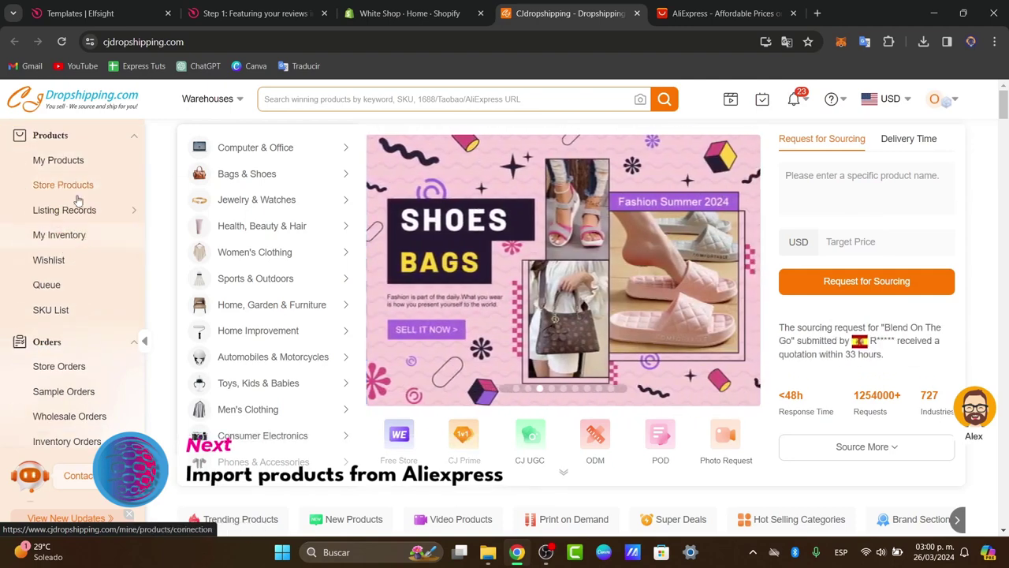
scroll(86, 238, "down", 7)
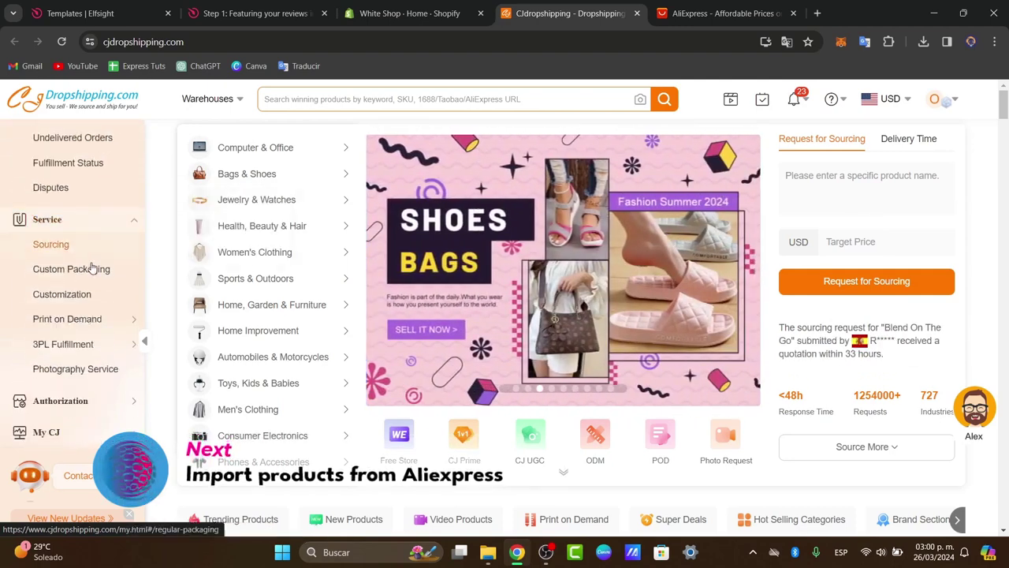
mouse_move(78, 186)
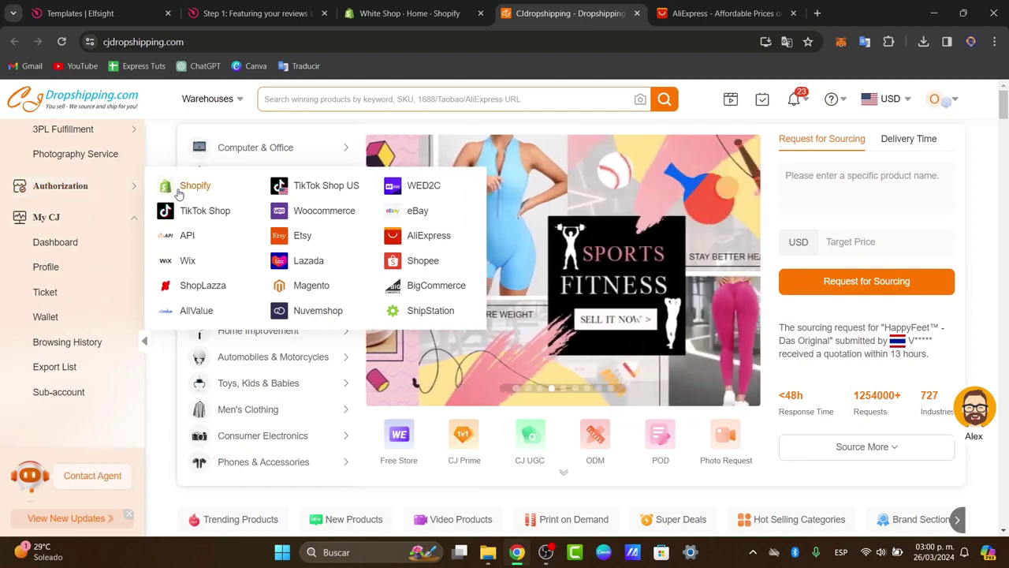
Step: Open CJdropshipping's Shopify store authorization list, then view the AliExpress slipper tab
left_click(178, 194)
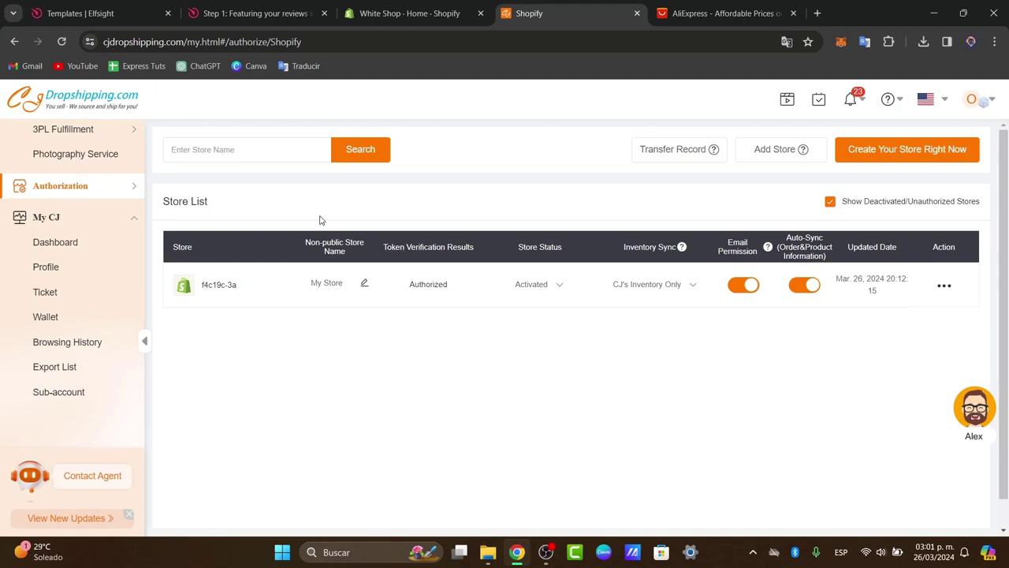
left_click(721, 14)
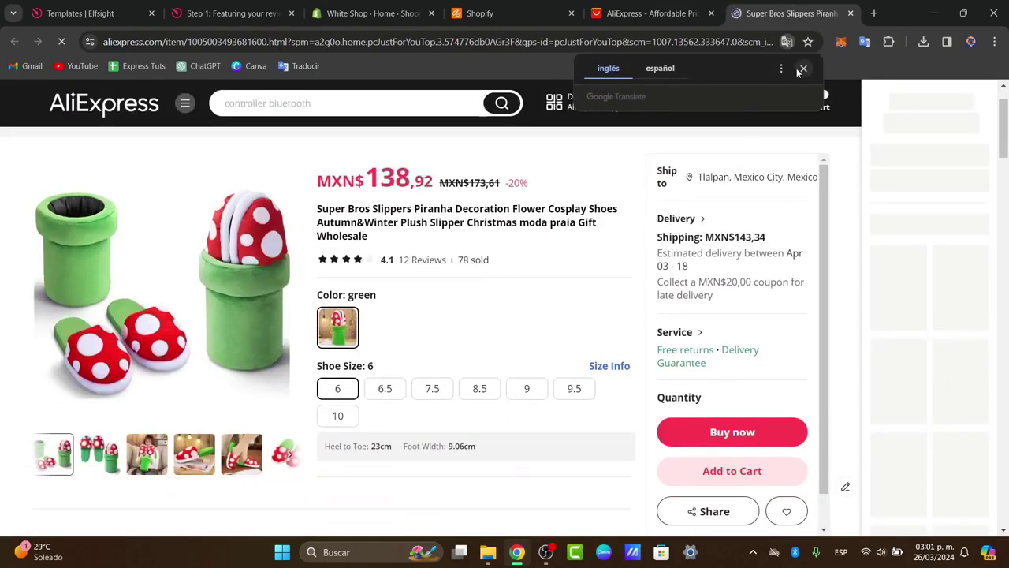
Step: Select the Super Bros Piranha slipper page's web address and return to the CJdropshipping store list
left_click(800, 71)
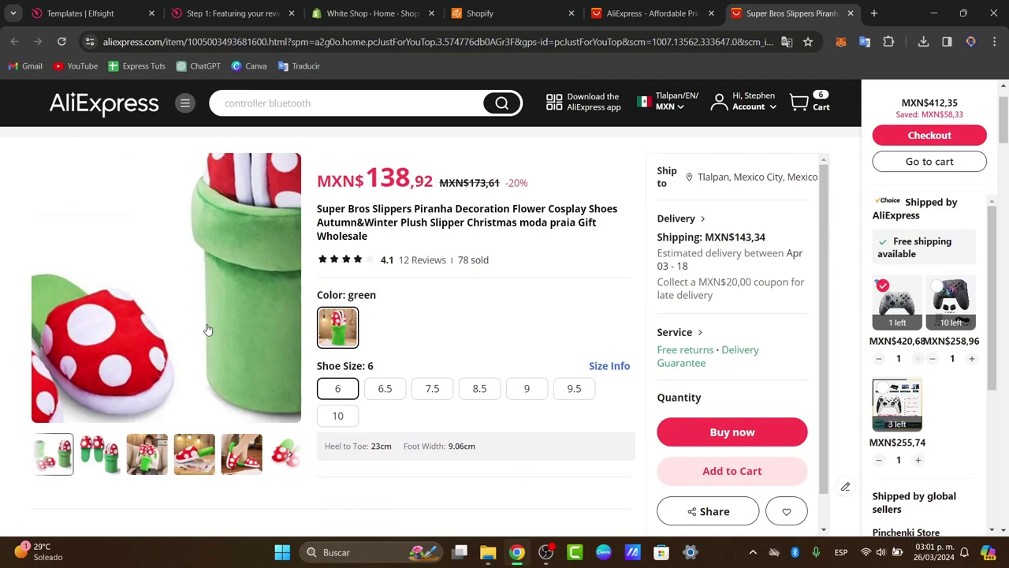
right_click(178, 329)
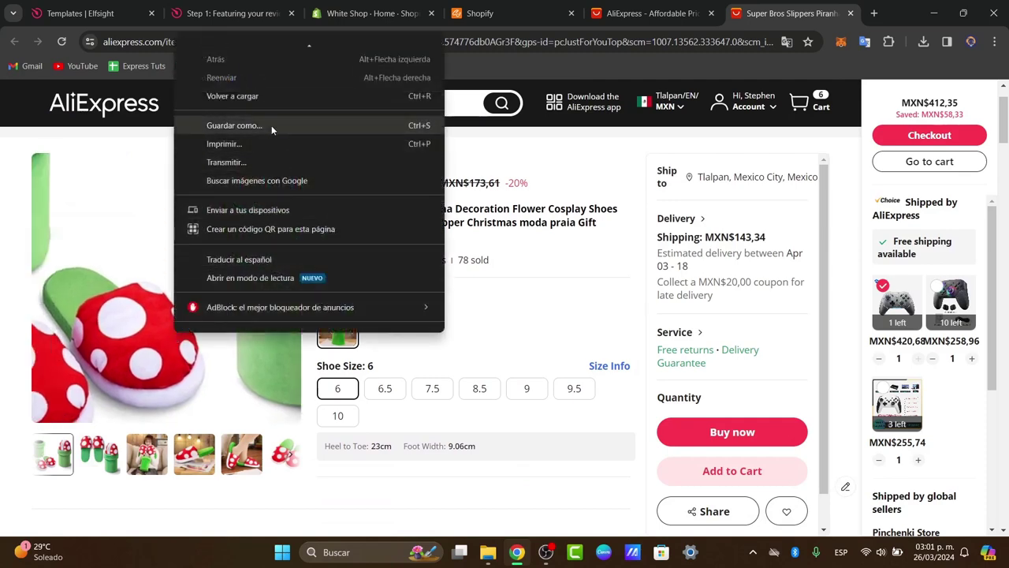
left_click(271, 126)
left_click(586, 333)
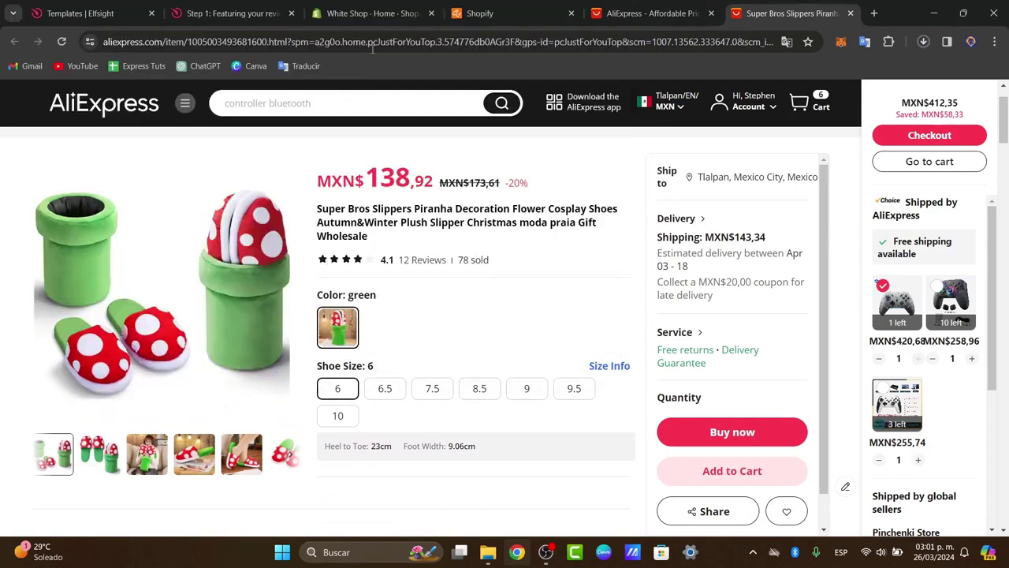
left_click(382, 41)
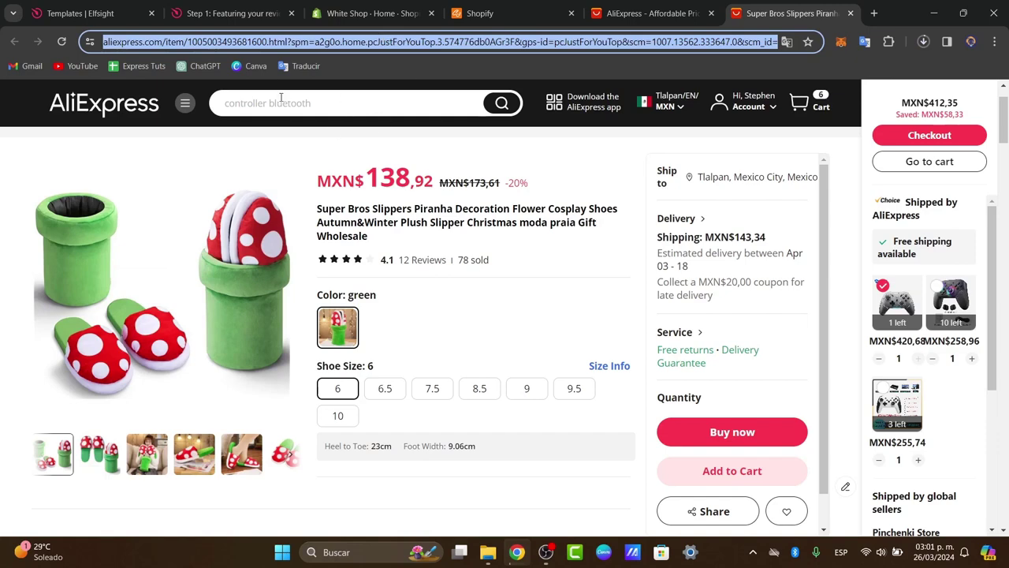
left_click(517, 13)
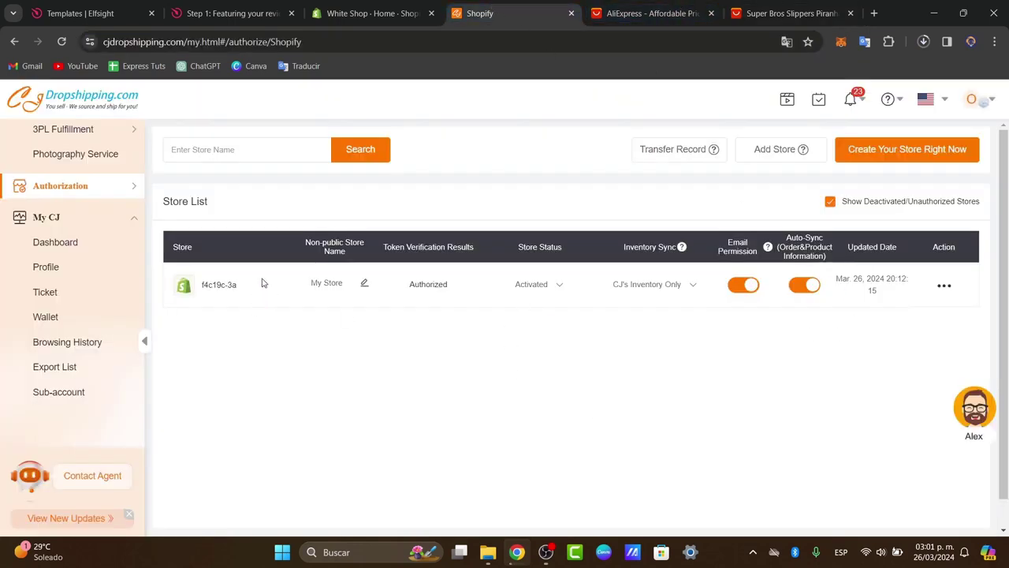
Step: Search CJdropshipping from its home page using the pasted AliExpress slipper link
scroll(112, 189, "up", 10)
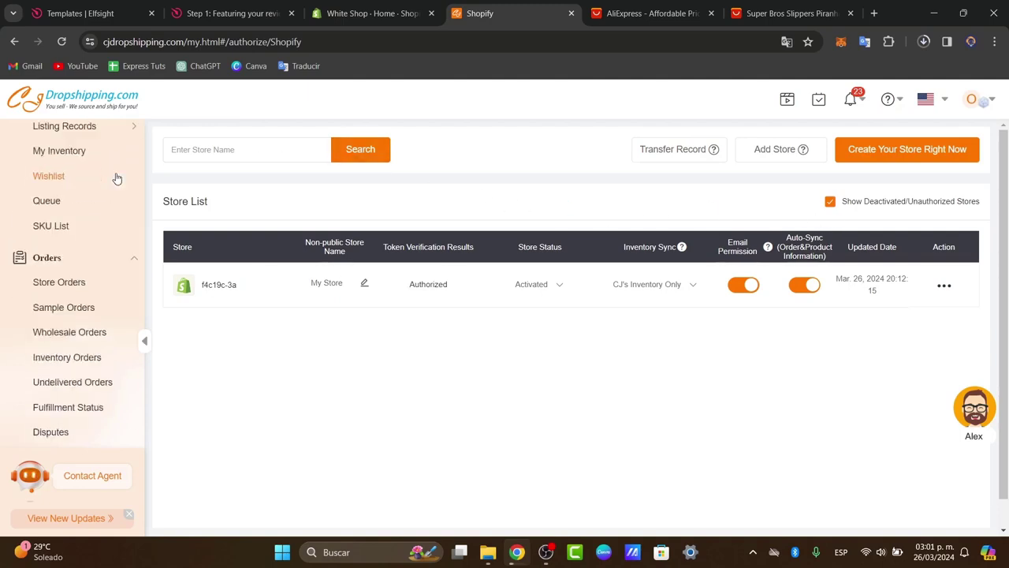
left_click(37, 105)
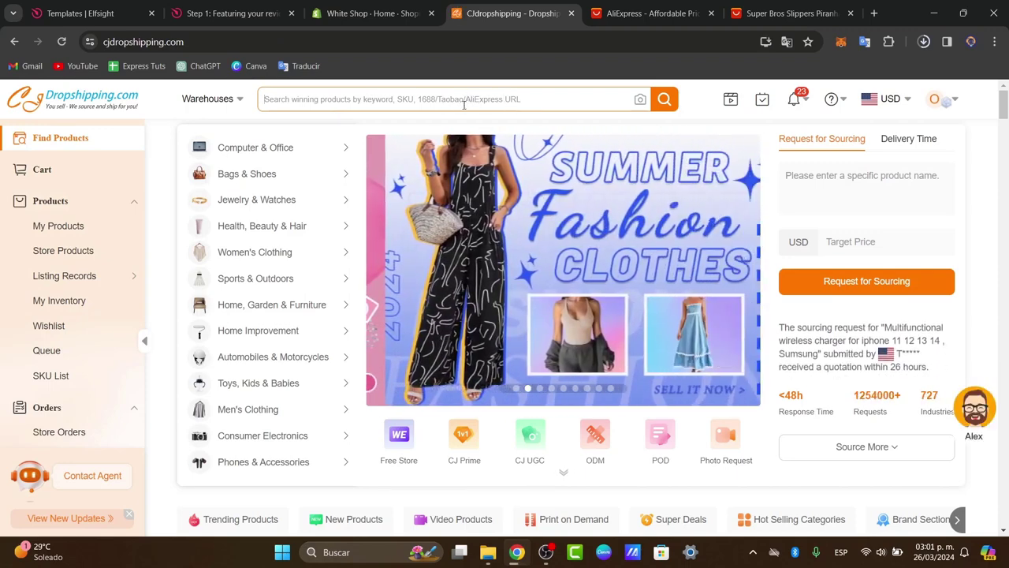
left_click(467, 100)
key("ctrl+v")
left_click(663, 116)
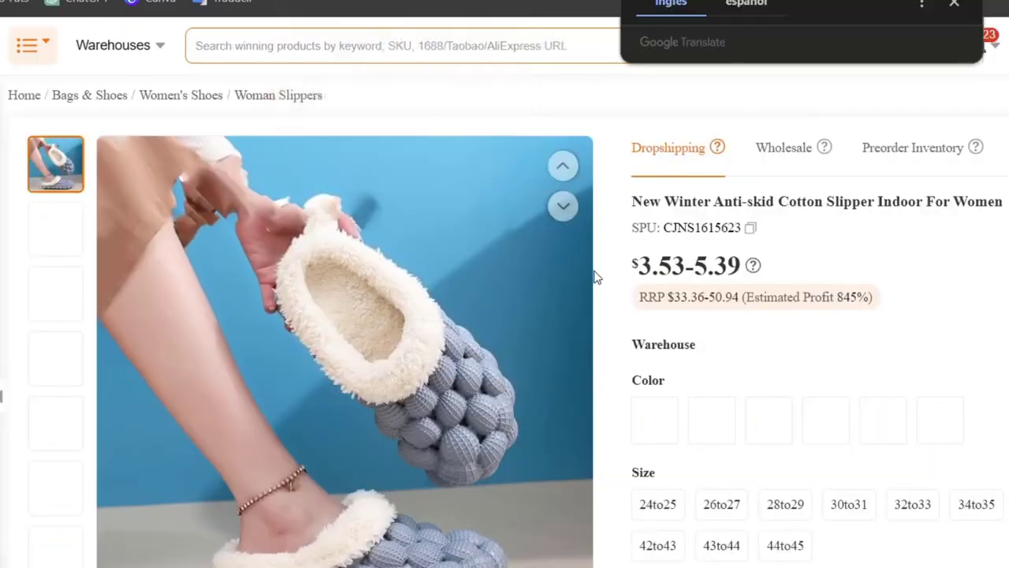
Step: Browse the New Winter Anti-skid Cotton Slipper photos and start listing it to the store
scroll(891, 313, "down", 3)
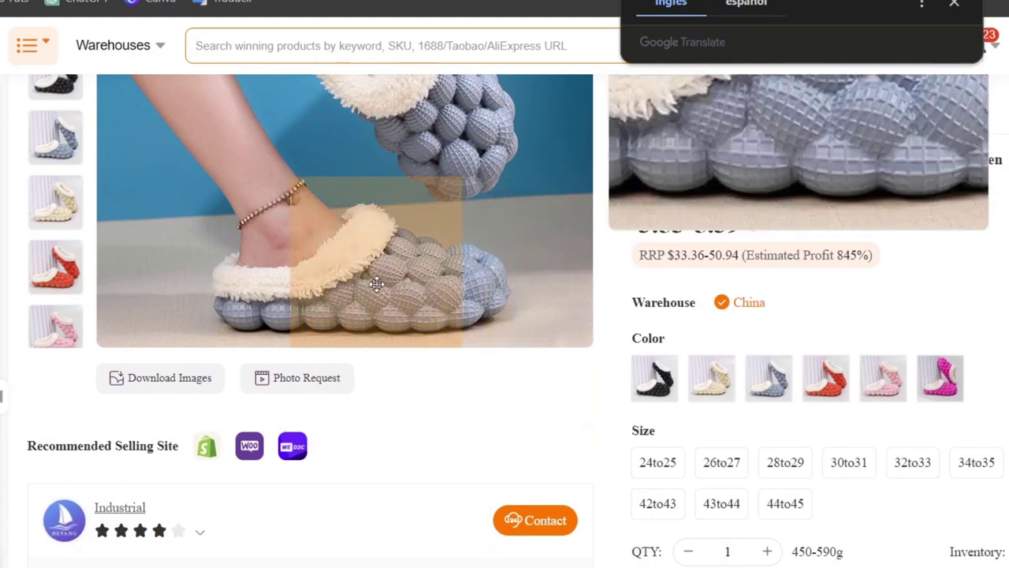
scroll(377, 283, "up", 3)
left_click(29, 227)
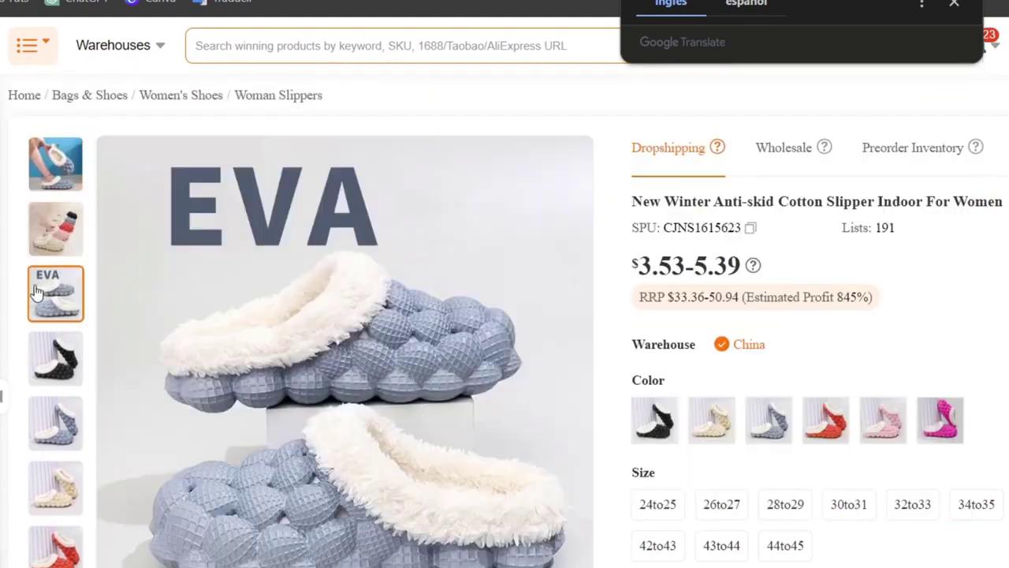
scroll(207, 235, "down", 3)
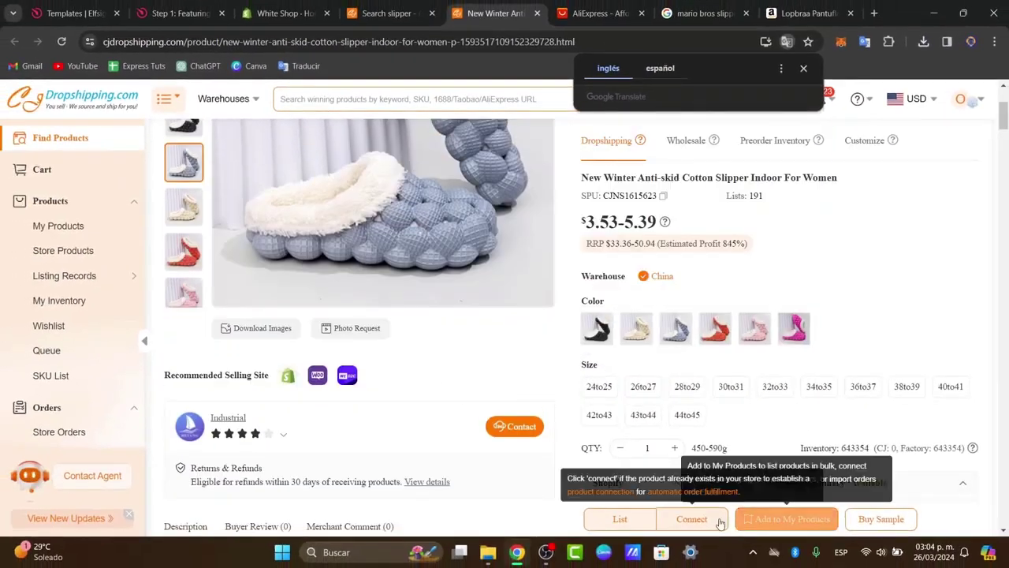
left_click(643, 520)
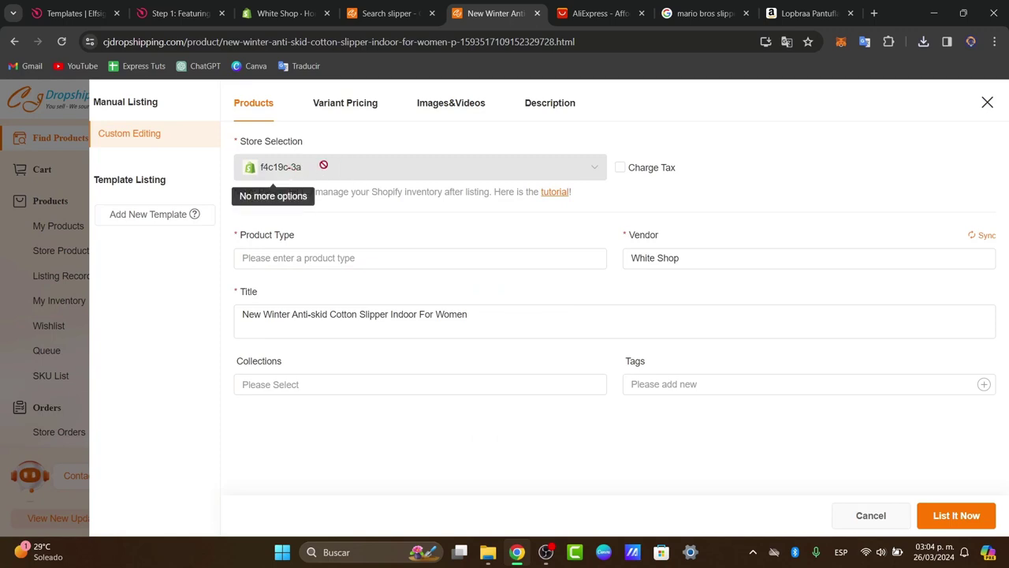
Step: Set product type 'slippers' and the Home page collection, check variant pricing, and submit the listing
left_click(367, 257)
left_click(524, 245)
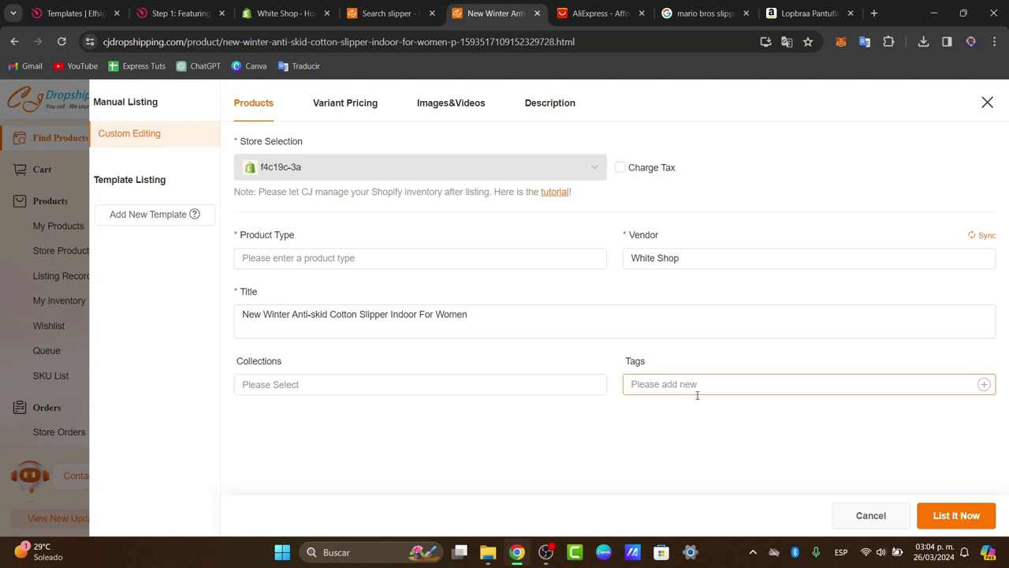
left_click(975, 505)
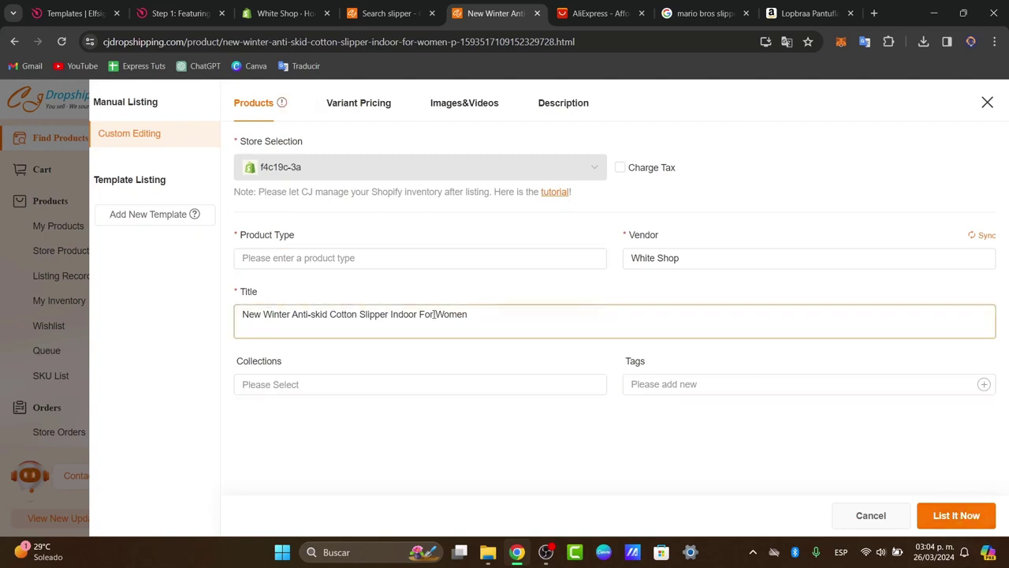
left_click(359, 103)
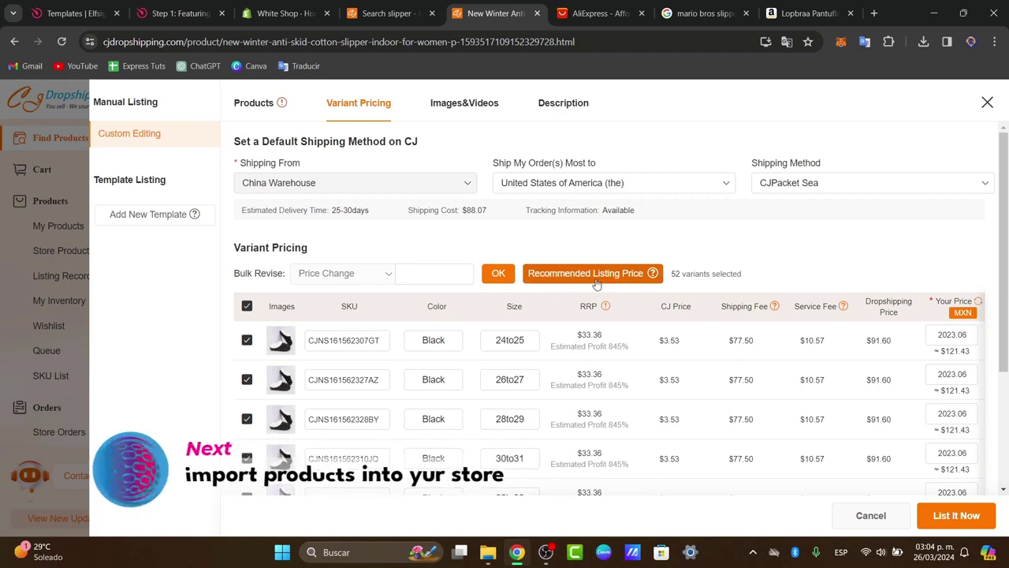
left_click(961, 515)
left_click(254, 102)
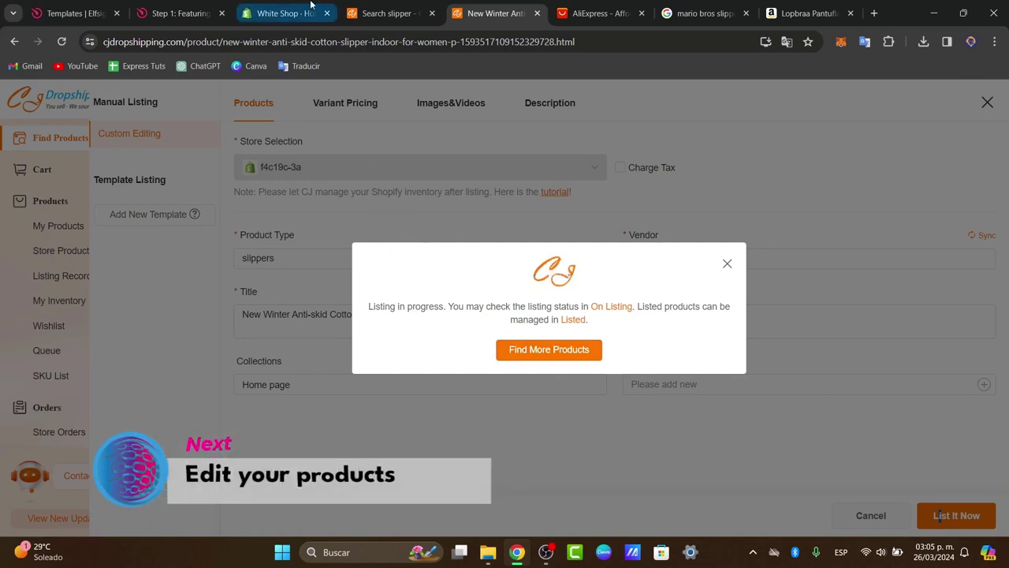
left_click(284, 13)
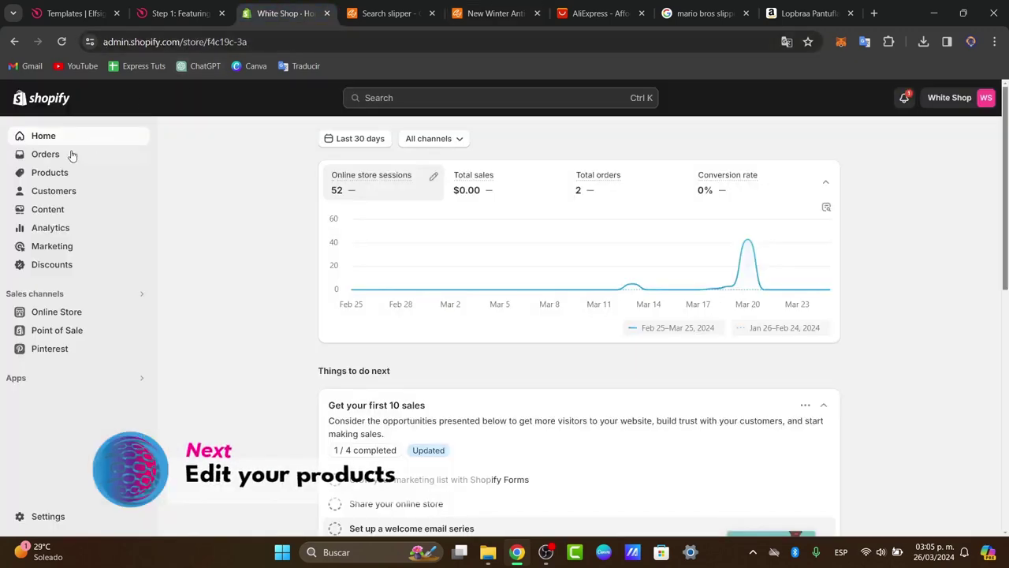
Step: Open the slipper's storefront page from Products and scroll through its photos and $2,023.06 MXN details
left_click(43, 175)
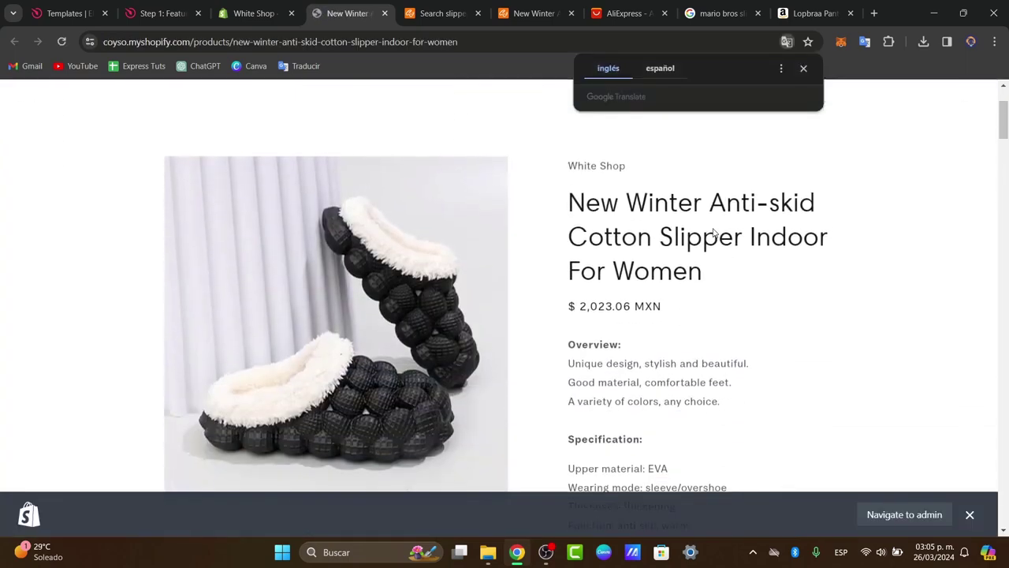
left_click(803, 69)
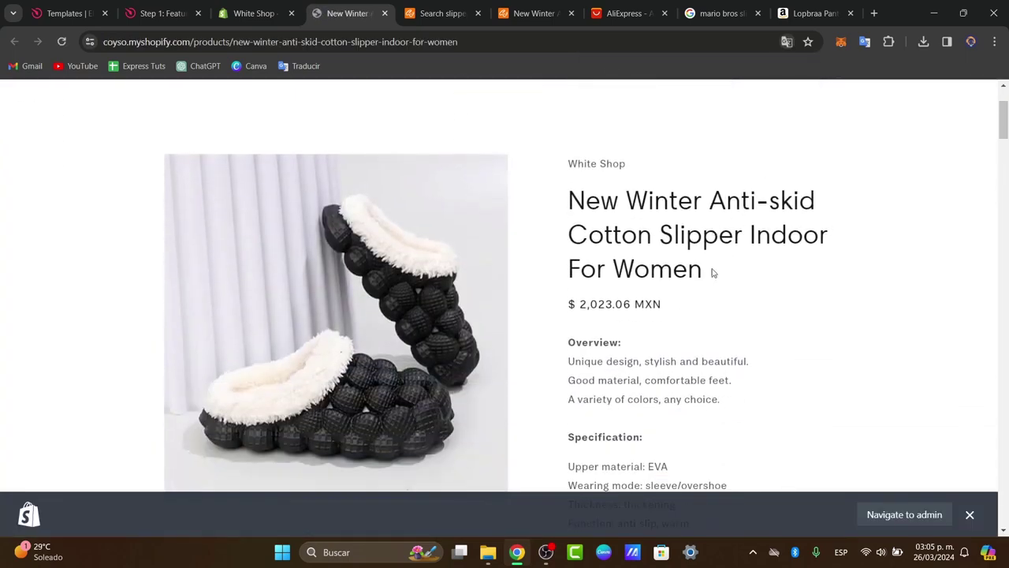
scroll(711, 274, "down", 2)
scroll(711, 274, "down", 15)
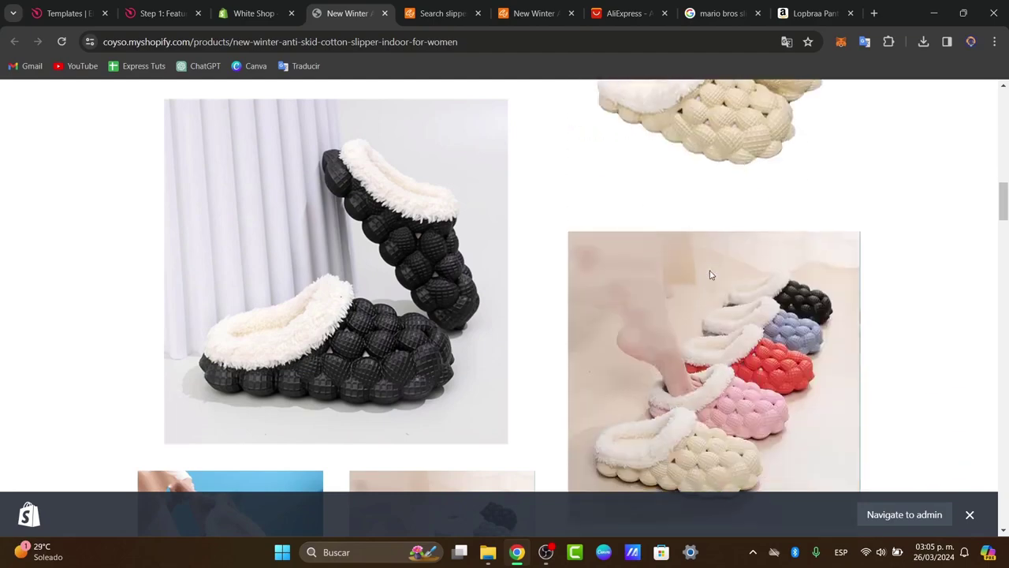
scroll(708, 273, "down", 10)
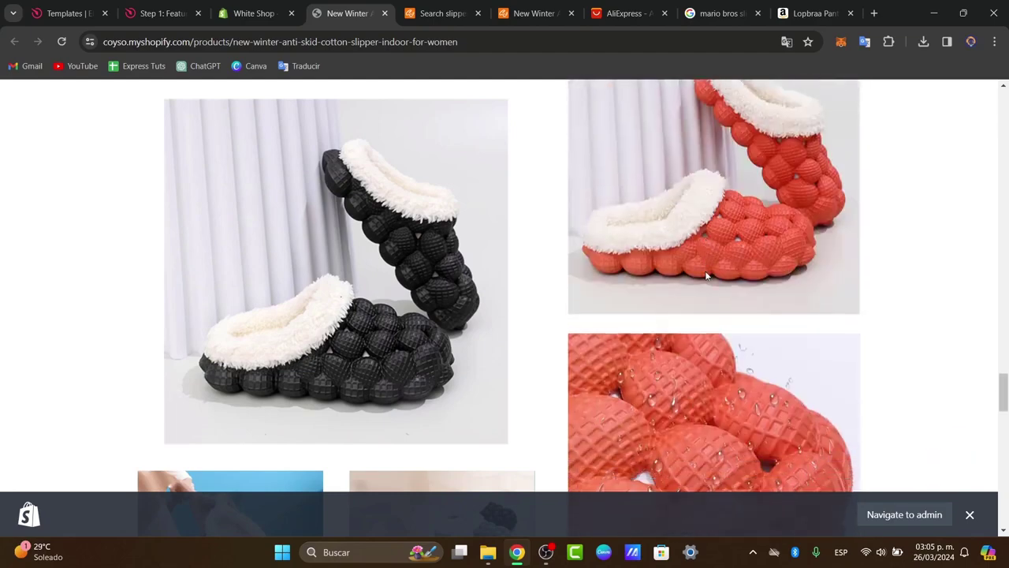
scroll(775, 399, "down", 10)
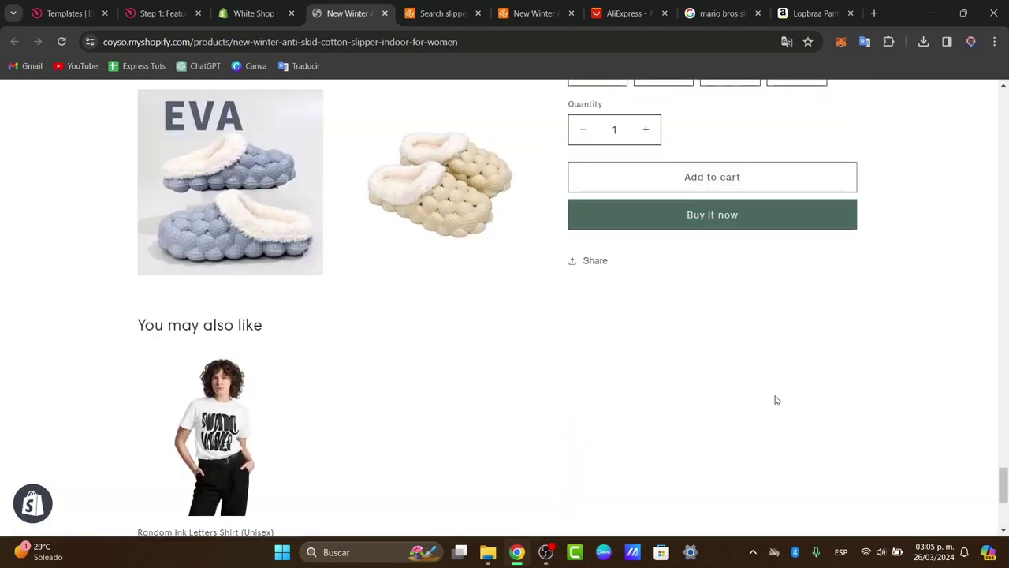
scroll(774, 400, "up", 12)
scroll(775, 400, "up", 12)
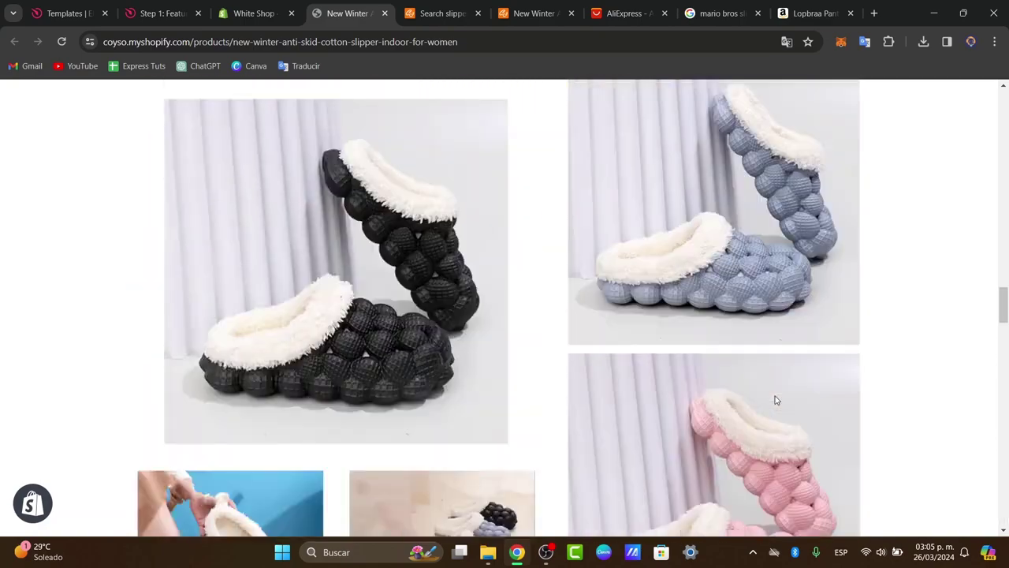
scroll(775, 399, "up", 1)
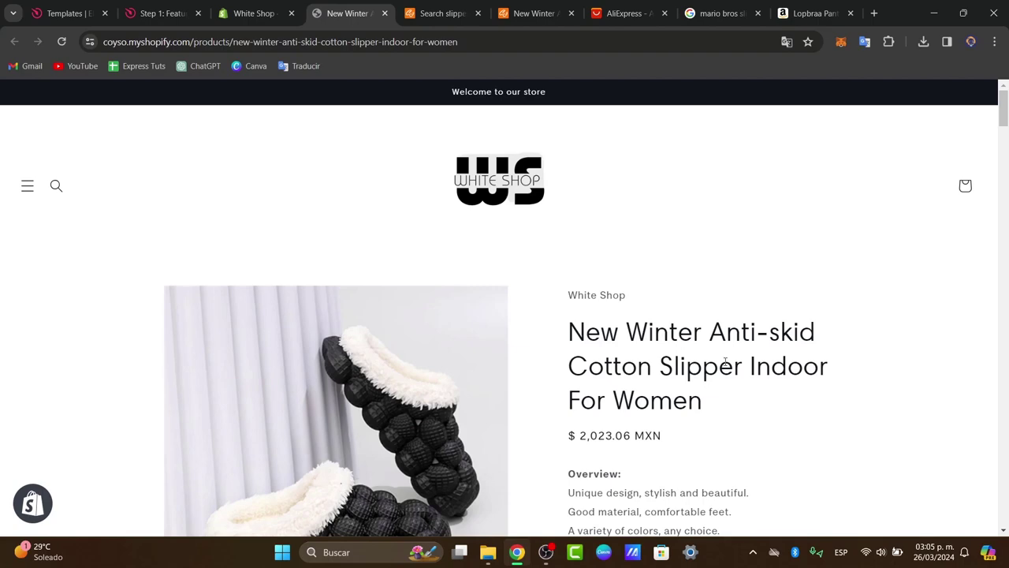
Step: Return to the CJdropshipping 'Search slipper' tab and scroll the slipper results
key("ctrl+Tab")
scroll(627, 339, "up", 1)
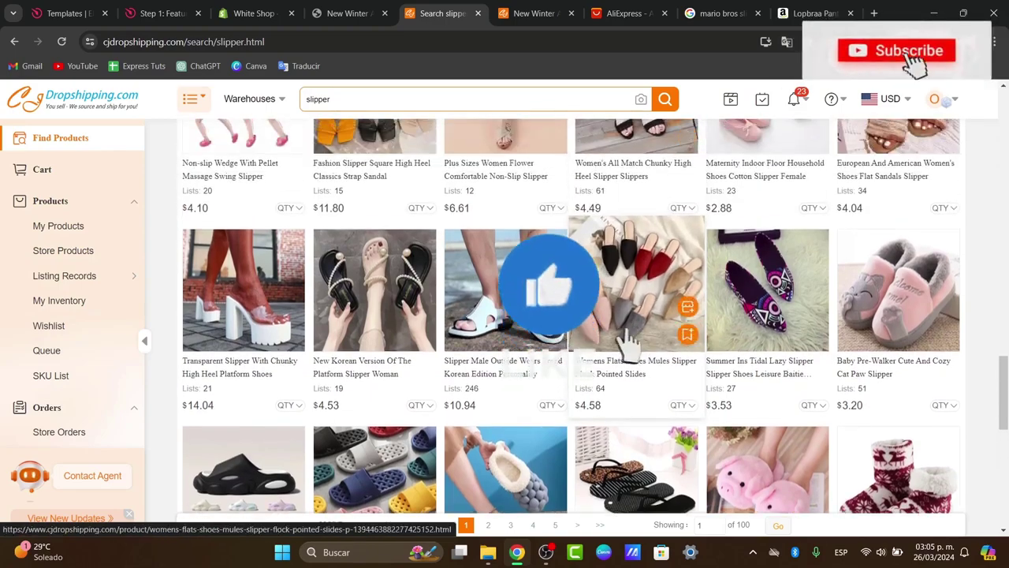